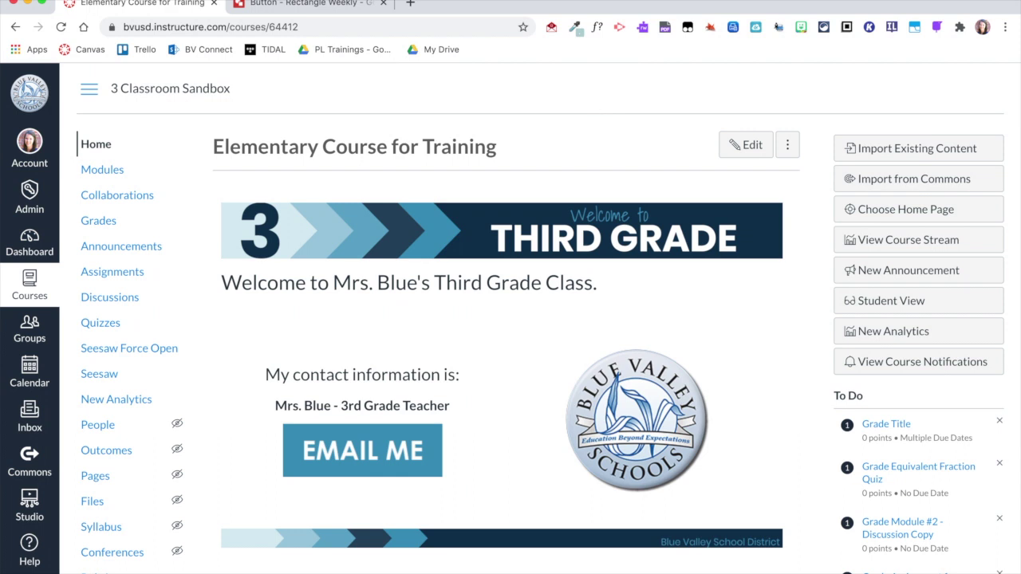
- Check the SEL button drawing's file options, then return to the Canvas course home page
left_click(313, 6)
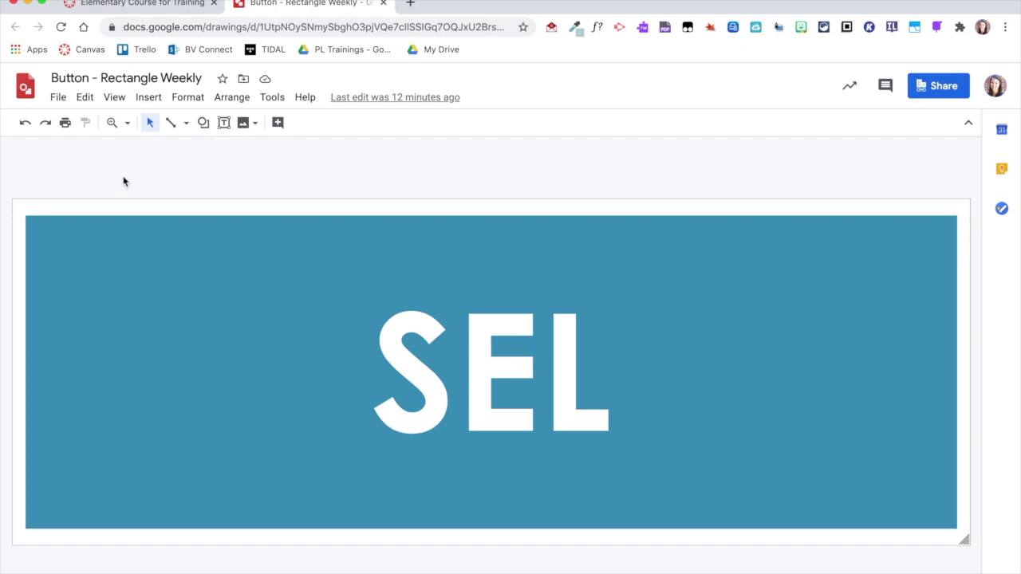
left_click(56, 99)
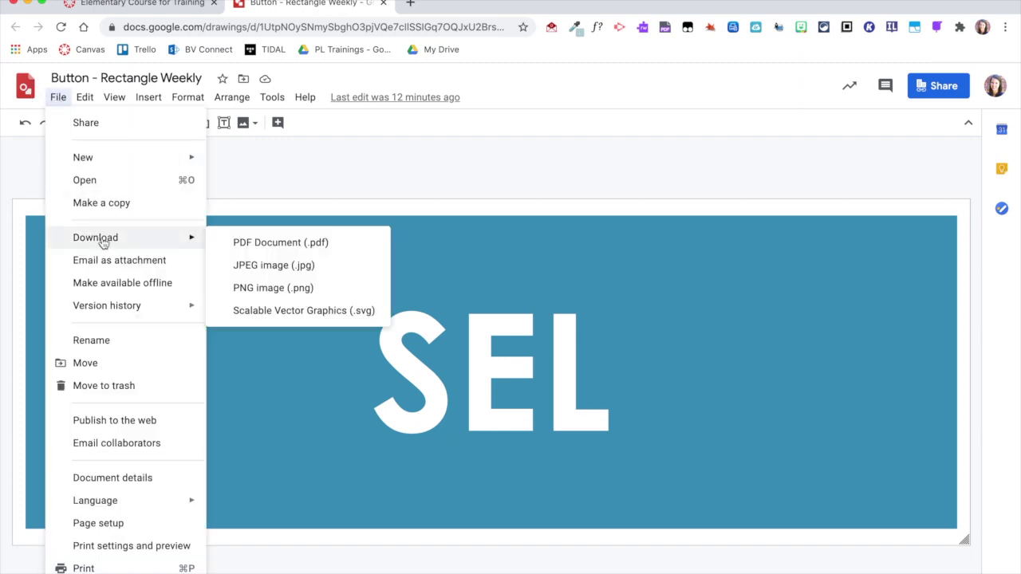
left_click(252, 168)
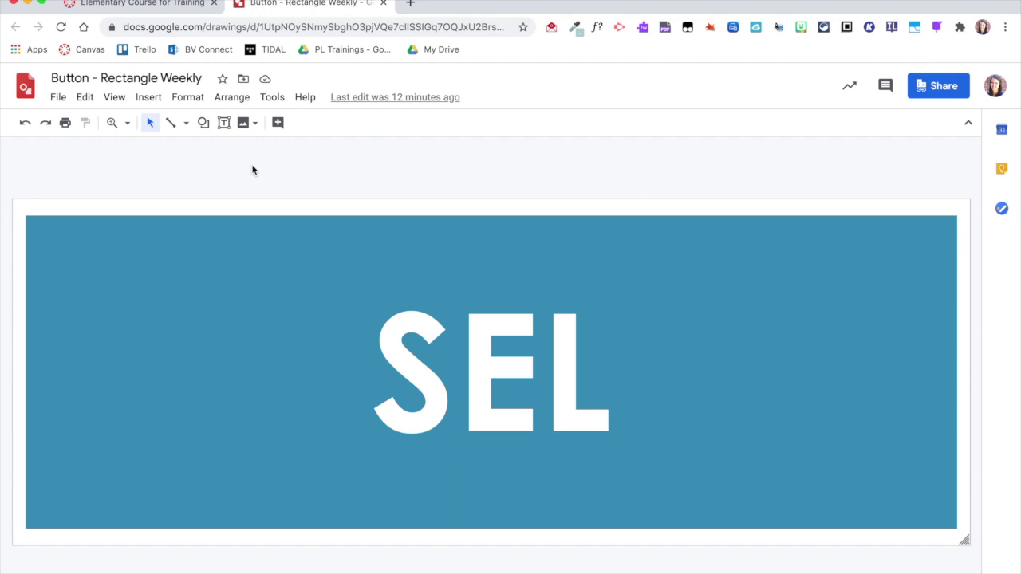
left_click(166, 6)
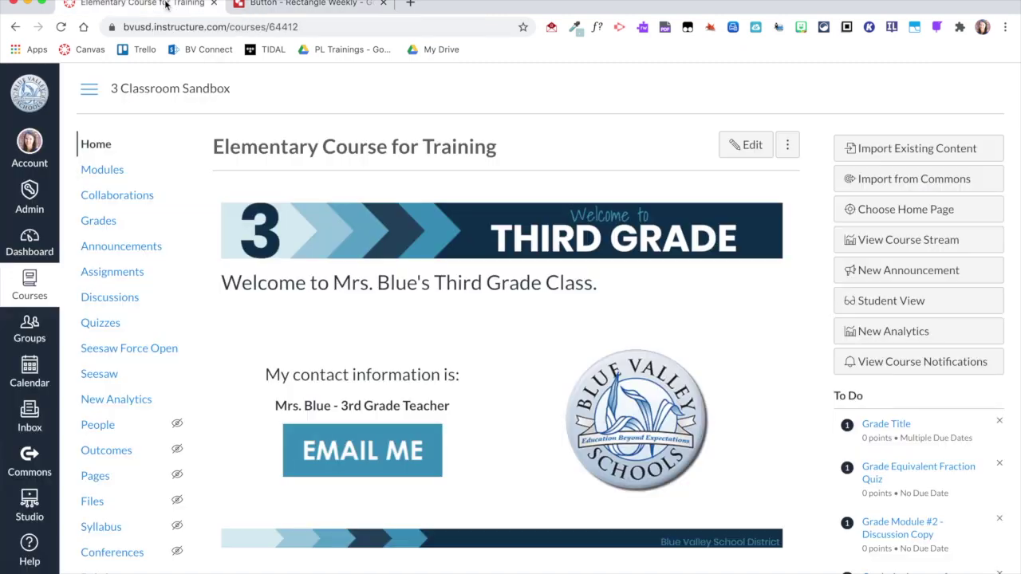
- Edit the home page and add a centred empty line below the welcome heading
left_click(743, 146)
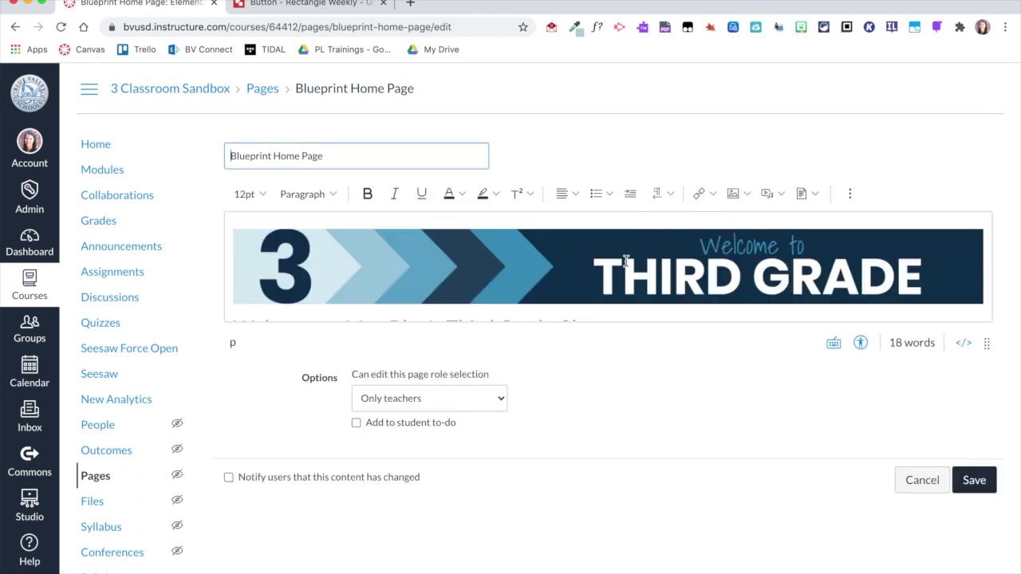
scroll(594, 266, "down", 3)
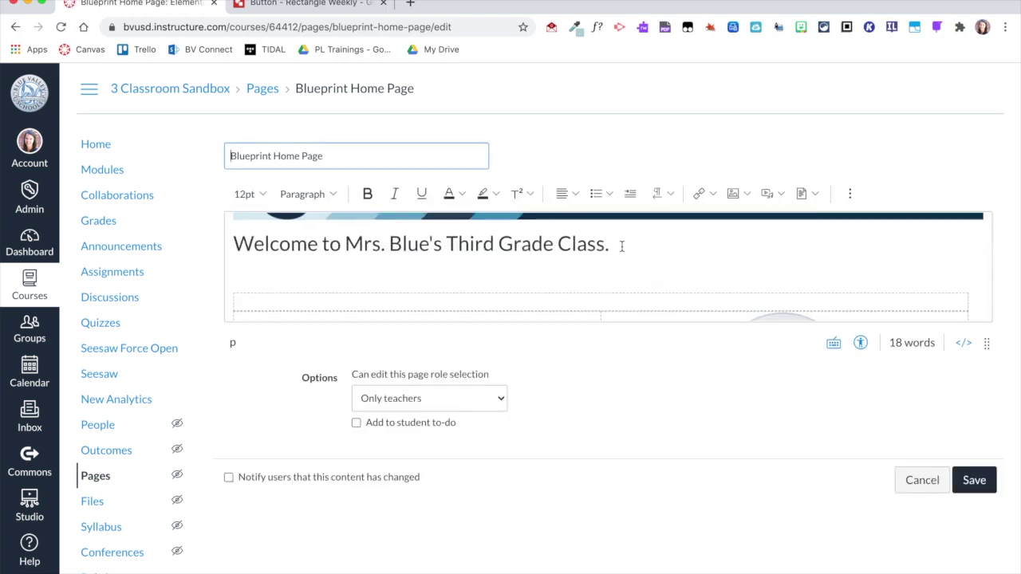
left_click(622, 246)
key("Return")
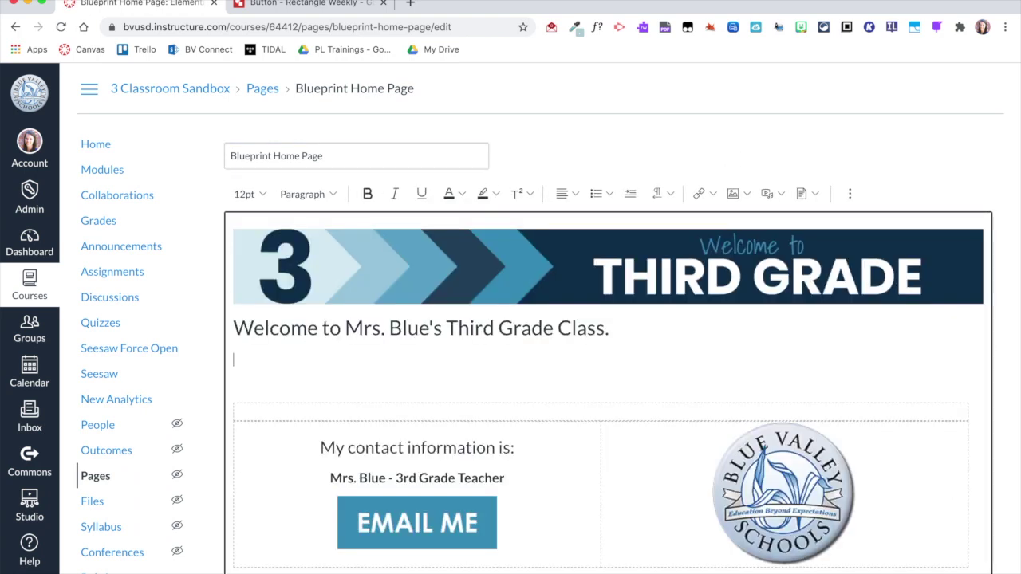
left_click(566, 195)
left_click(577, 199)
left_click(608, 229)
- Upload the iLIT button PNG from Downloads and insert it centred below the heading
left_click(732, 196)
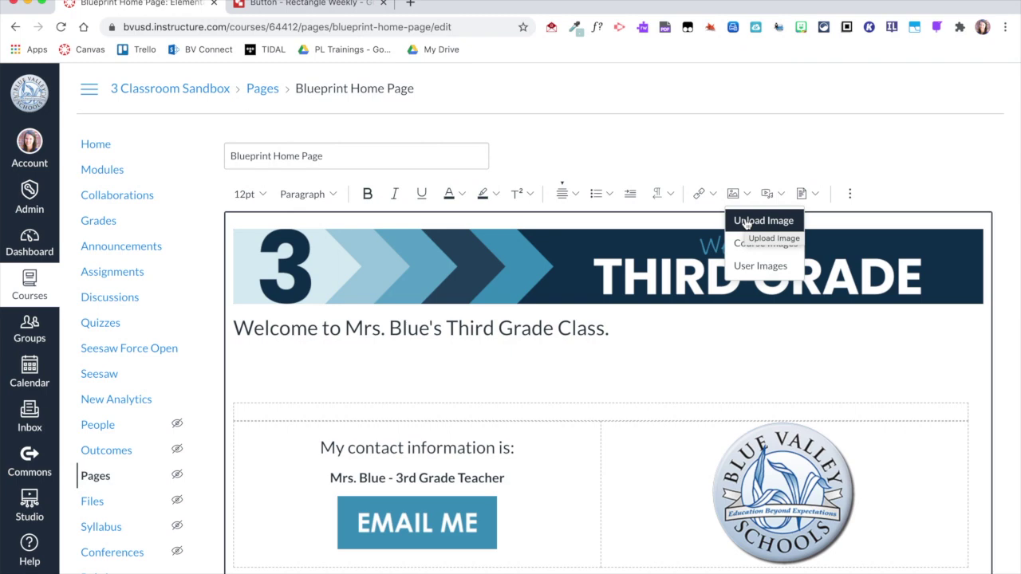
left_click(745, 222)
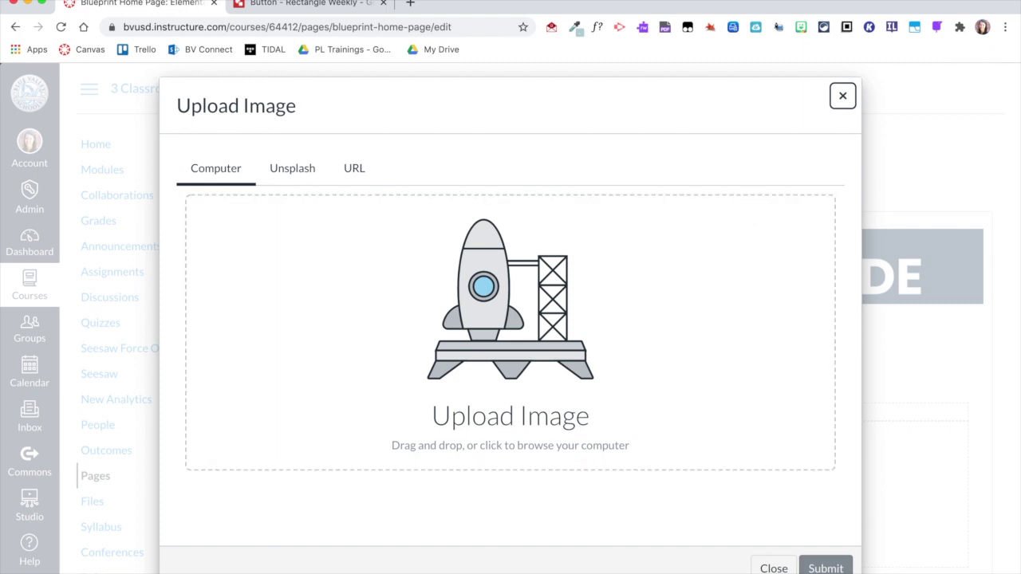
left_click(852, 562)
left_click_drag(865, 423, 485, 314)
left_click(825, 568)
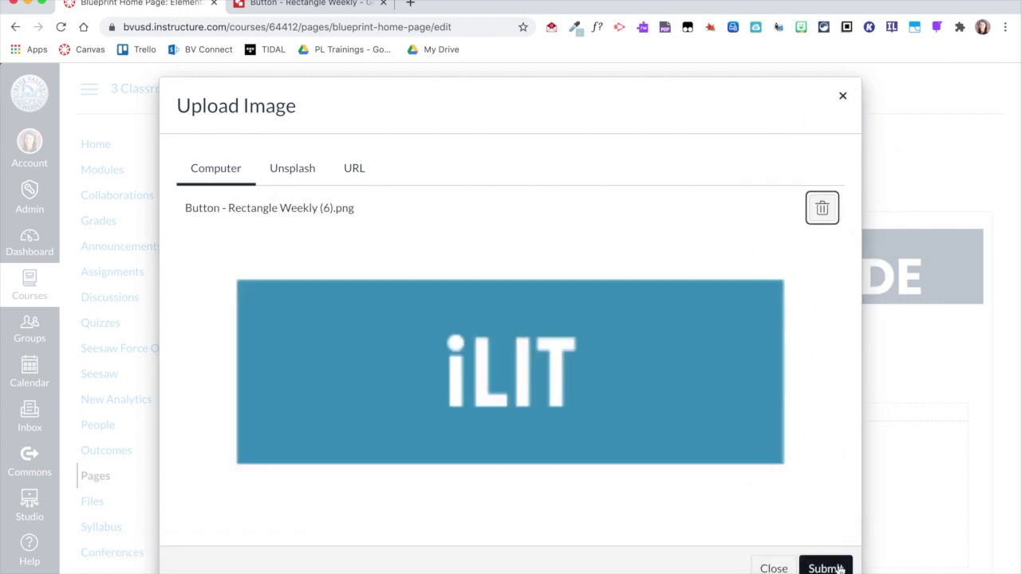
scroll(839, 567, "down", 3)
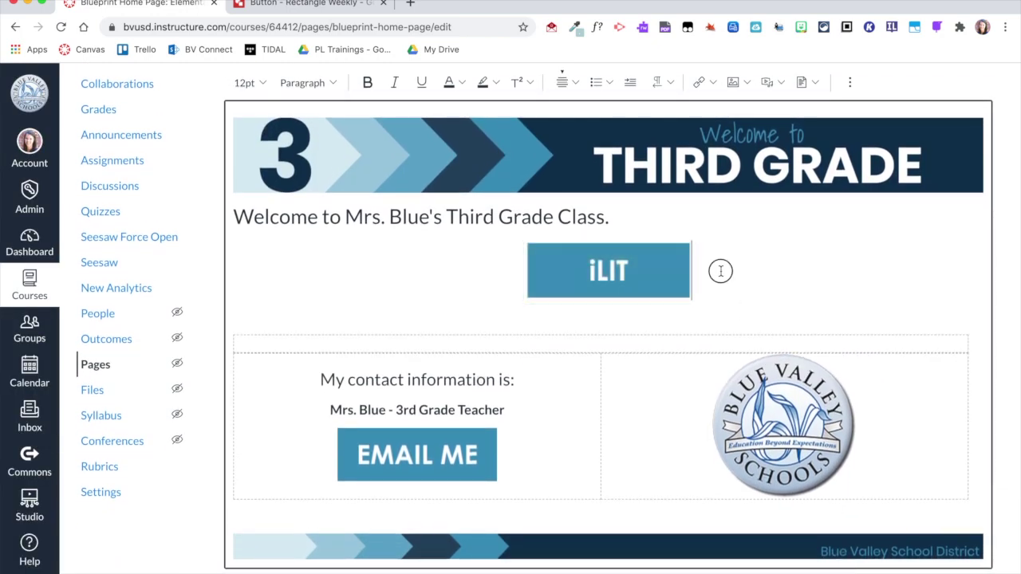
left_click(735, 86)
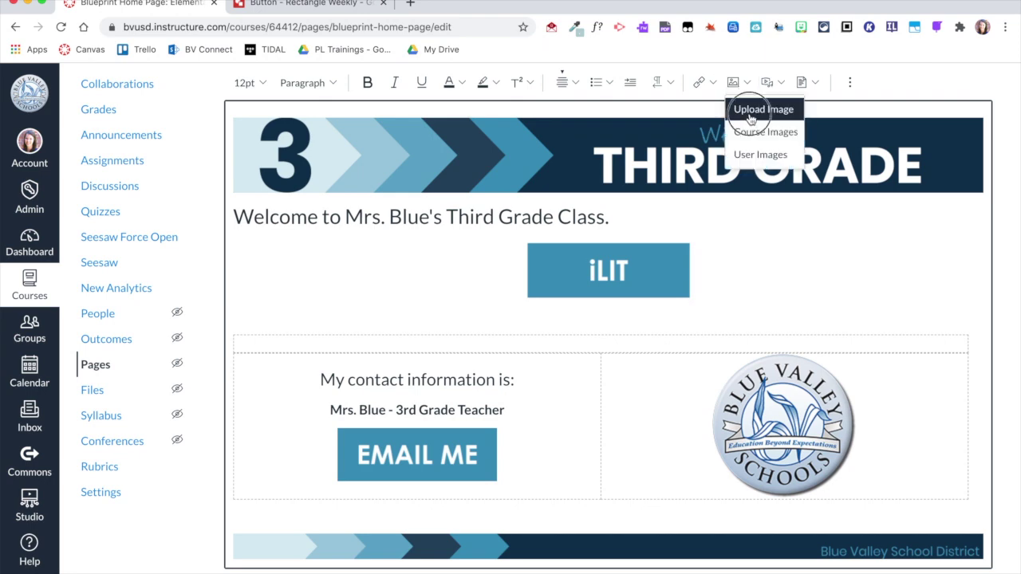
- Upload the MATH button PNG and insert it beside iLIT
left_click(754, 107)
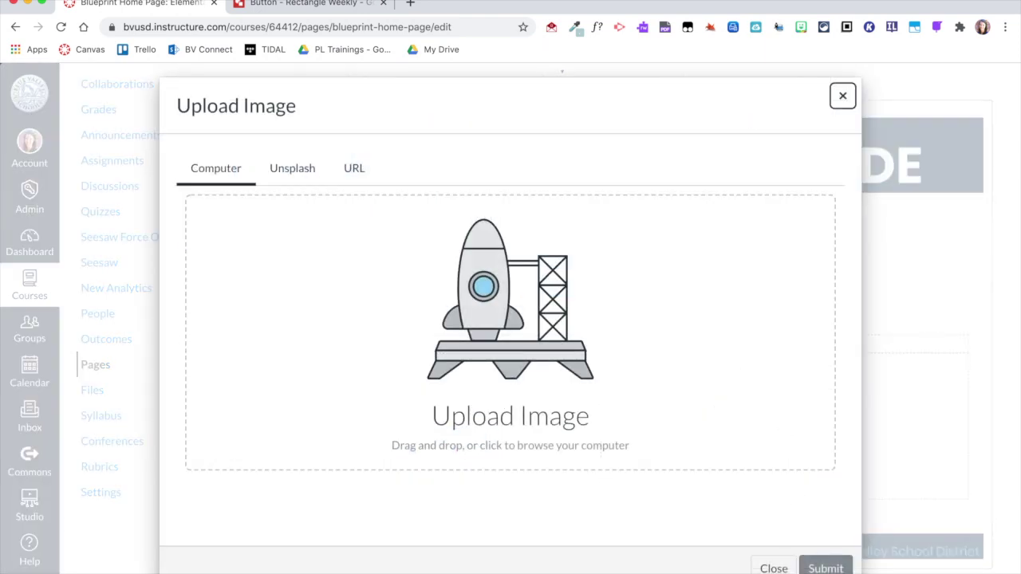
left_click(852, 558)
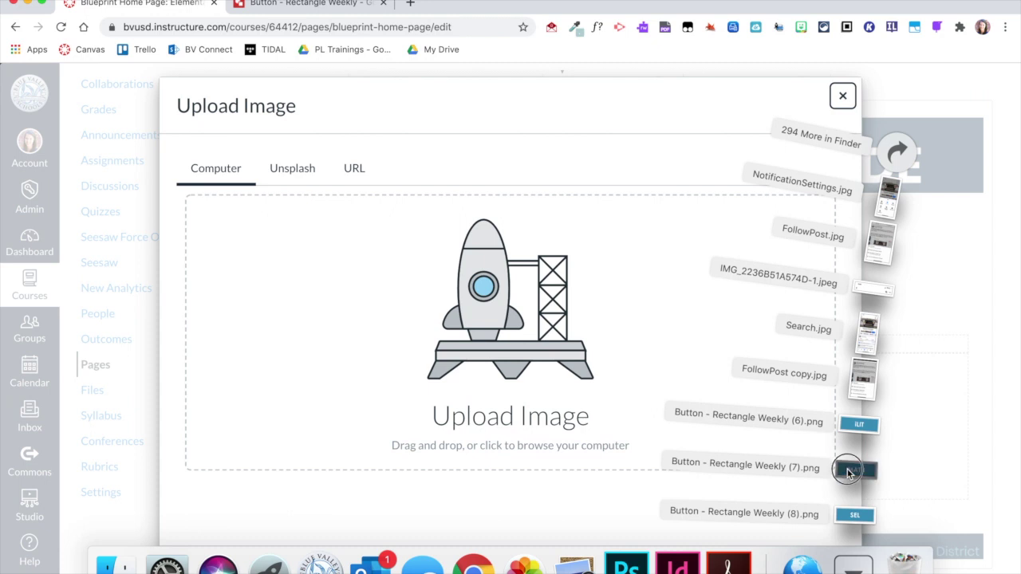
left_click_drag(848, 472, 505, 287)
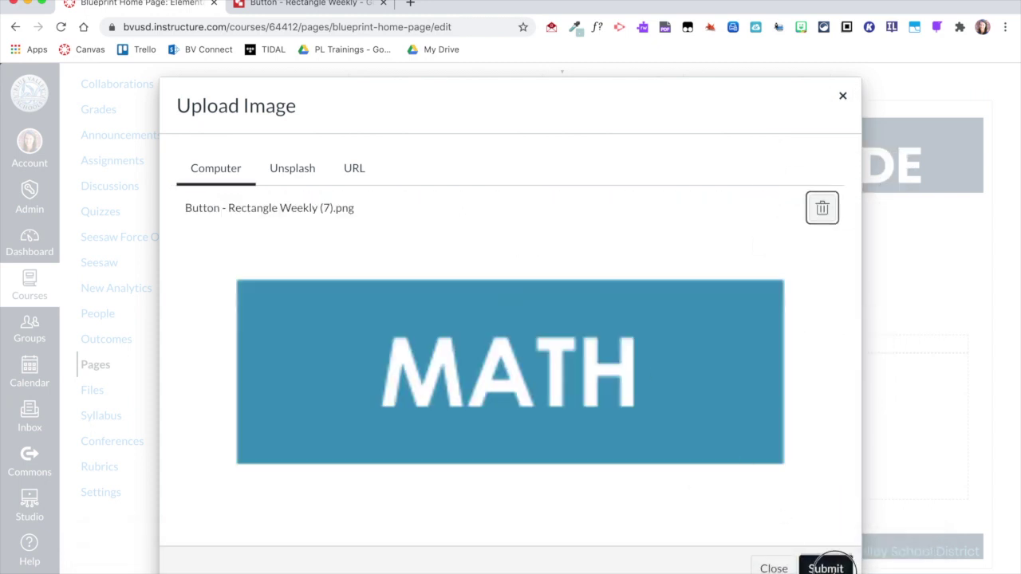
left_click(821, 566)
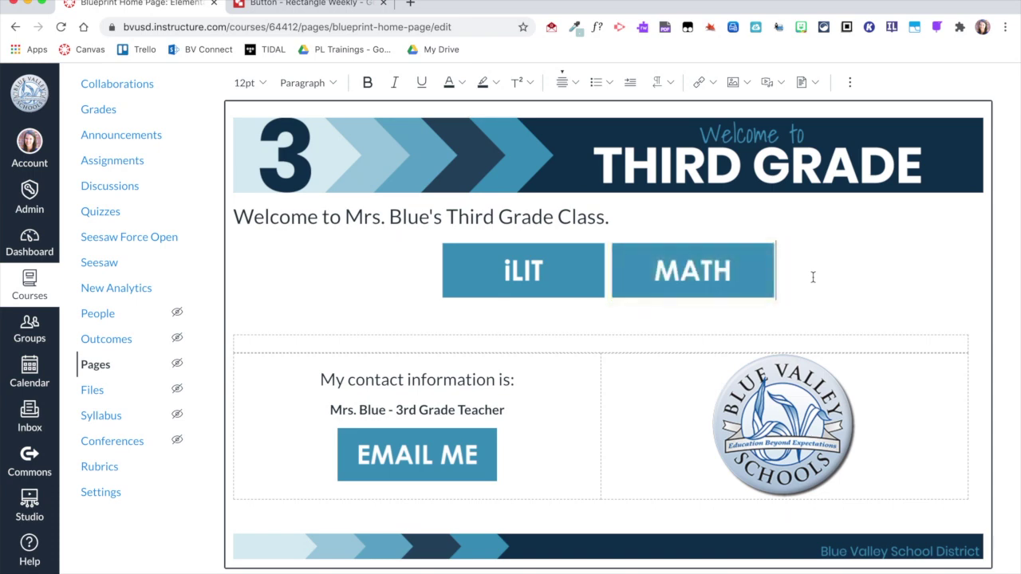
- Upload the SEL button PNG after MATH and bring up the Button - Rectangle Weekly drawing
left_click(737, 83)
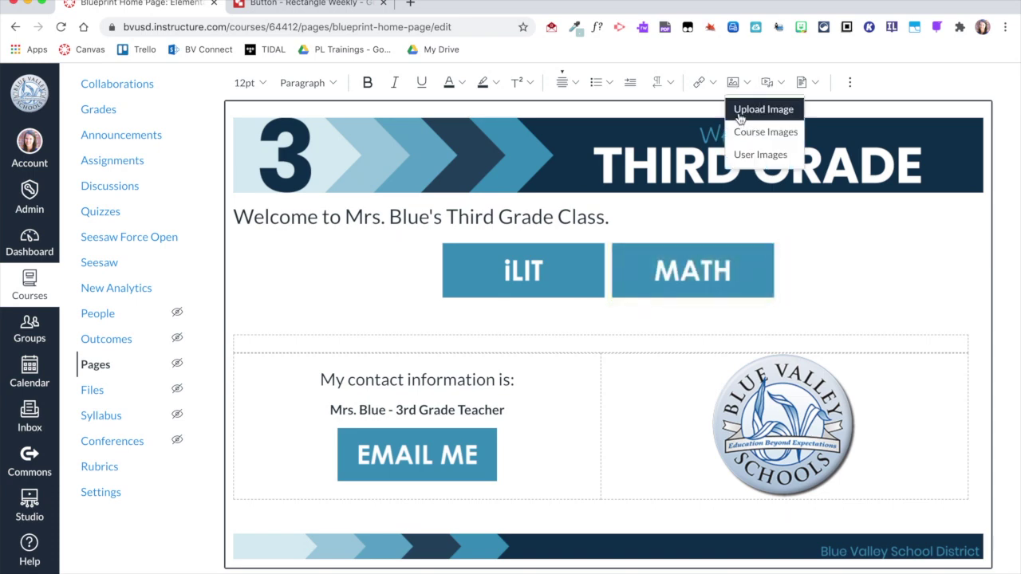
left_click(745, 108)
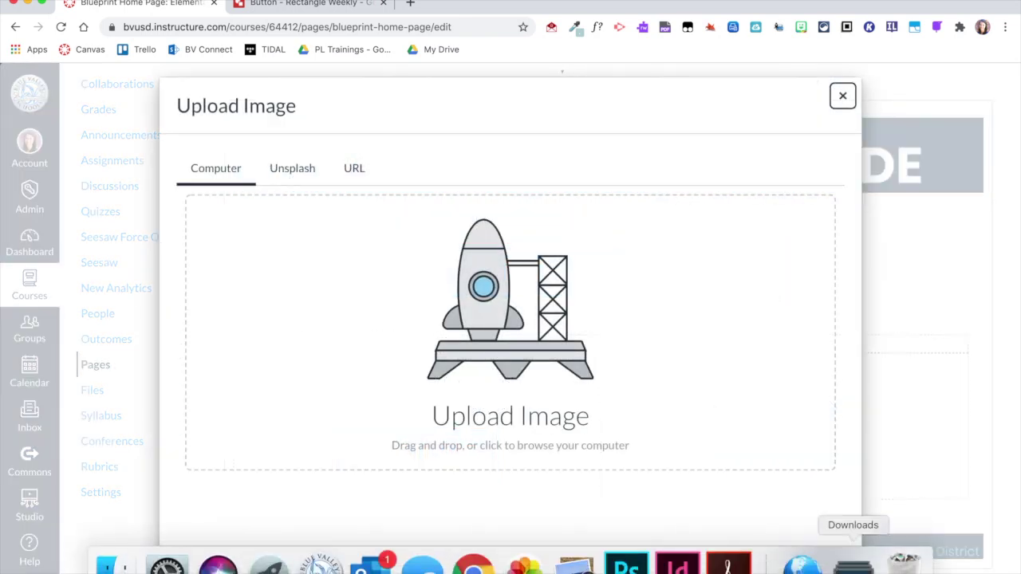
left_click(852, 565)
left_click_drag(854, 515, 549, 378)
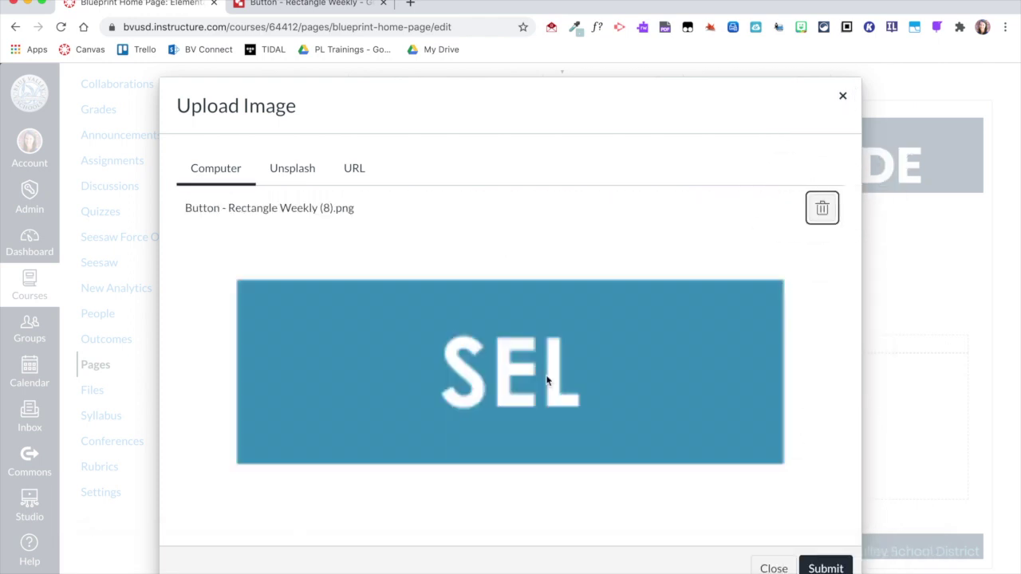
left_click(825, 567)
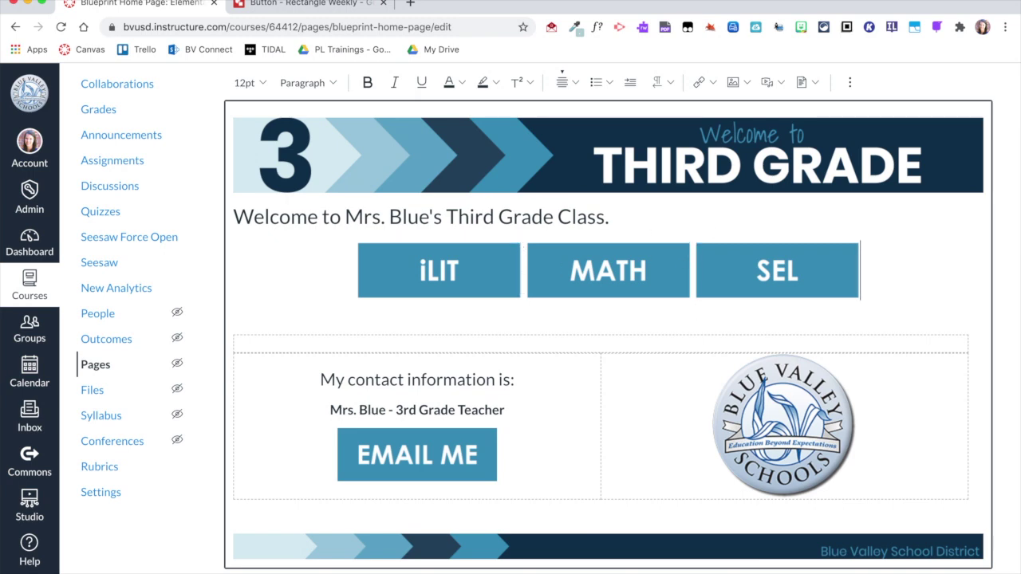
left_click(293, 4)
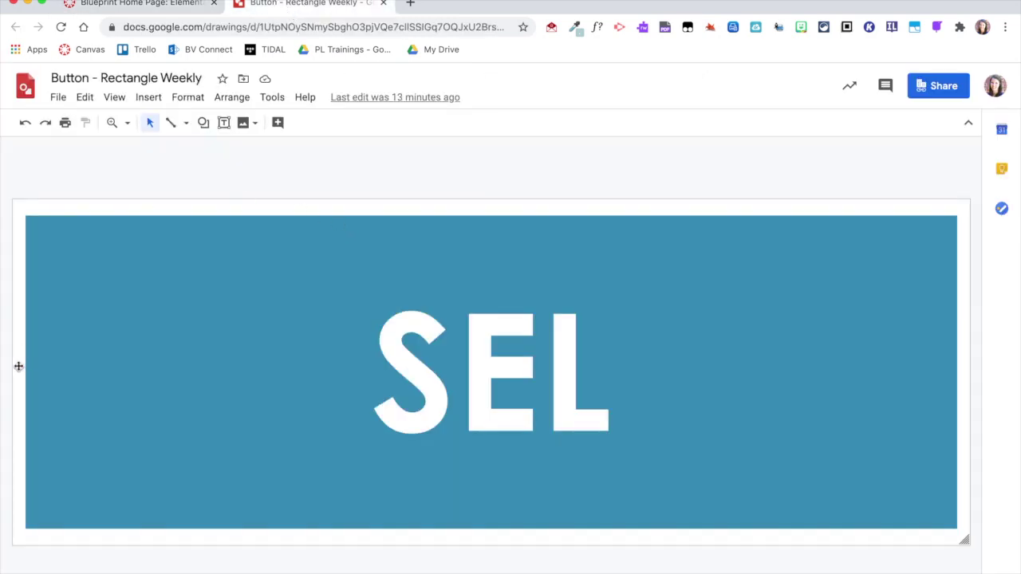
- Switch back to the Canvas Blueprint Home Page editor
left_click(124, 5)
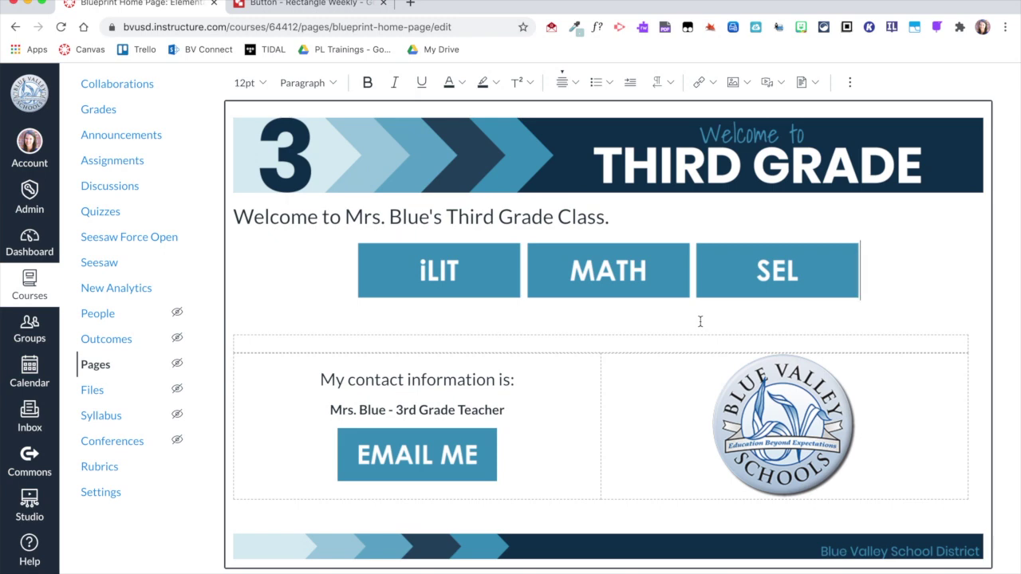
- Link the iLIT button image to the course's iLit page through Course Links > Pages
left_click(416, 283)
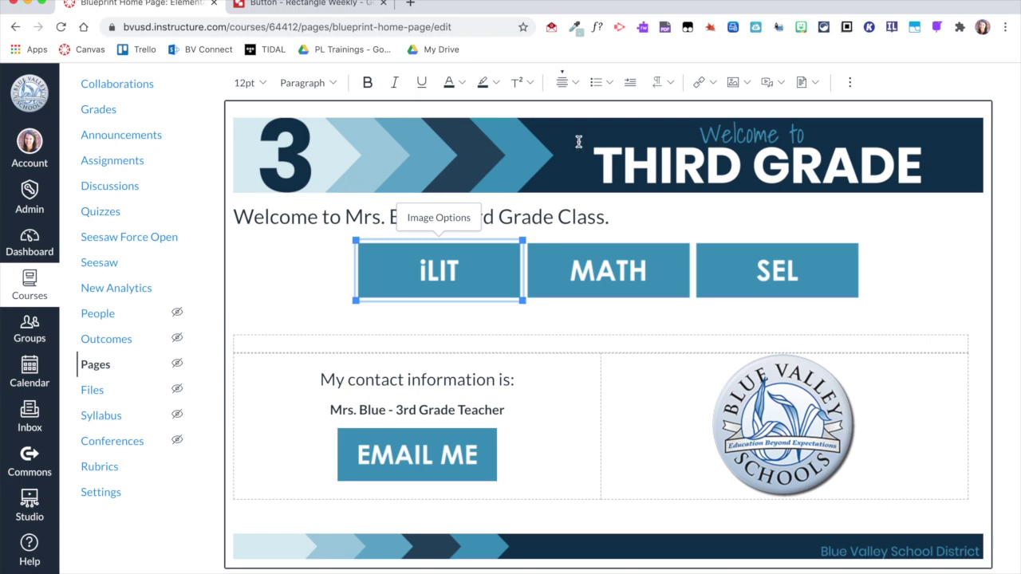
left_click(698, 83)
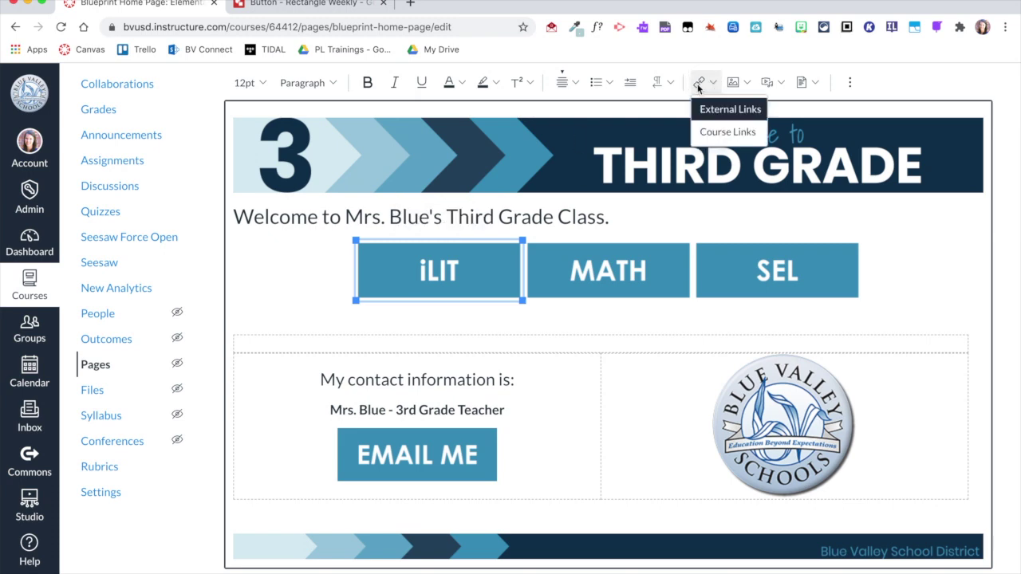
left_click(706, 133)
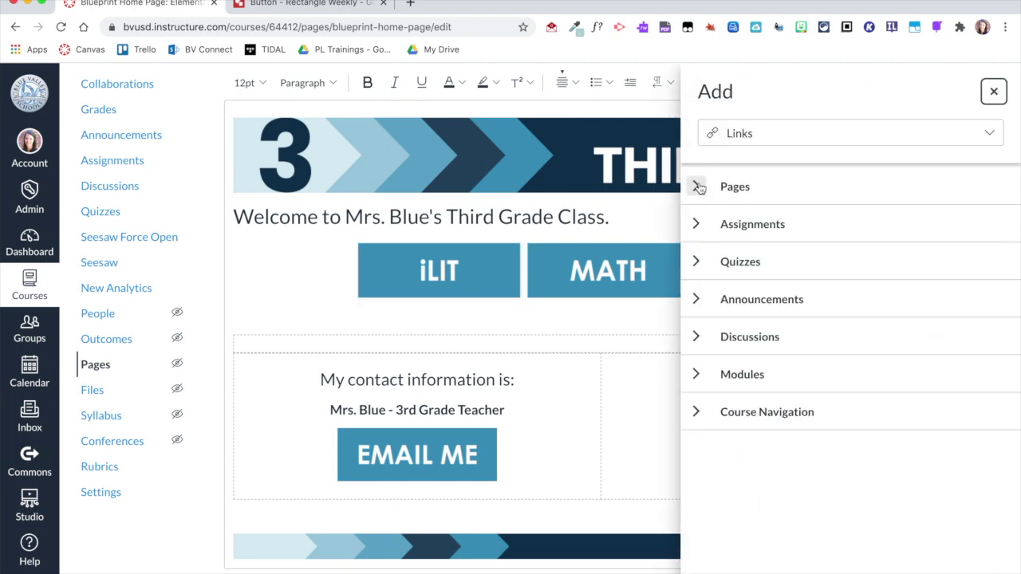
left_click(697, 186)
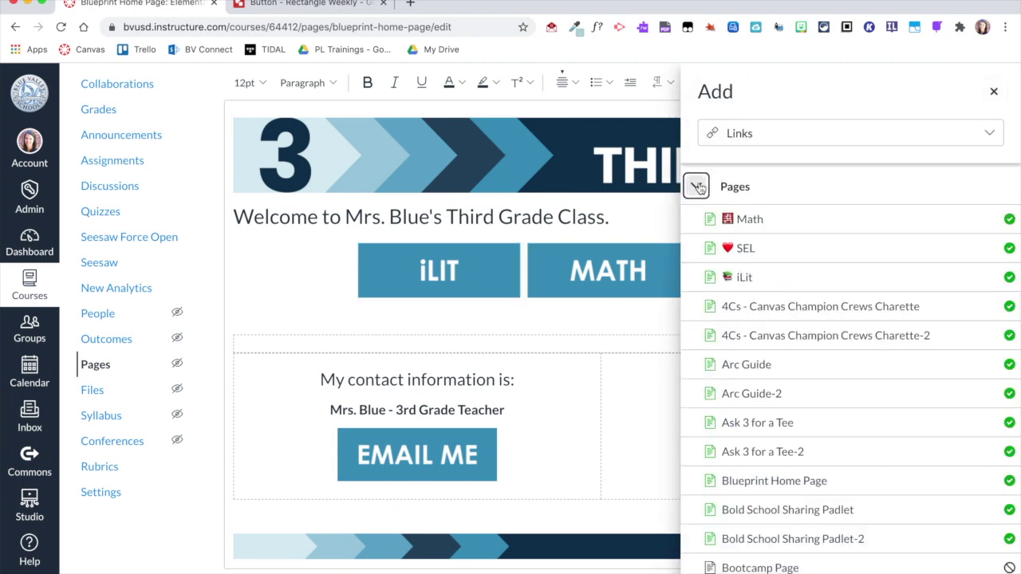
left_click(740, 277)
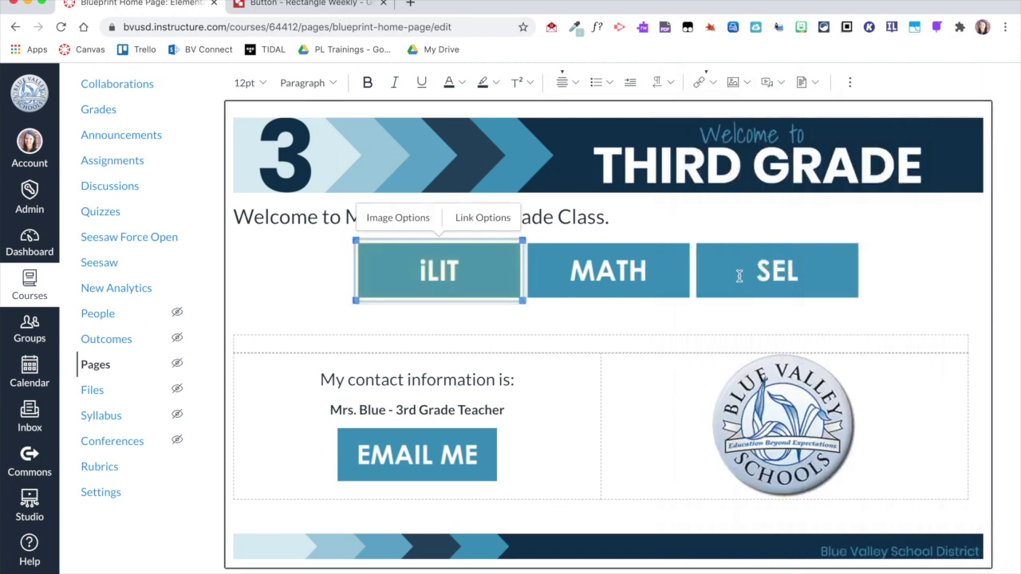
left_click(645, 273)
- Link the MATH button image to the course's Math page
left_click(703, 82)
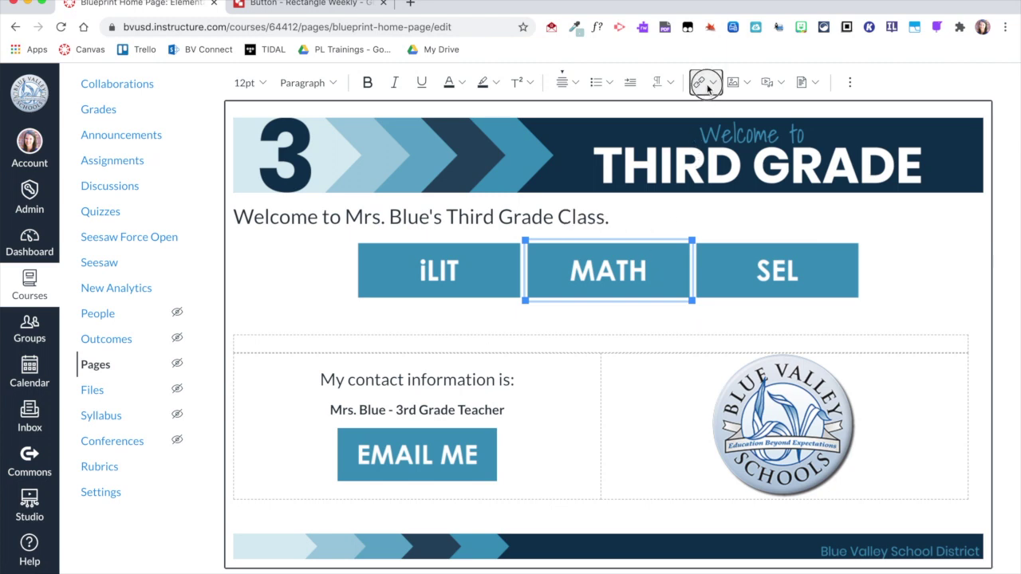
left_click(707, 136)
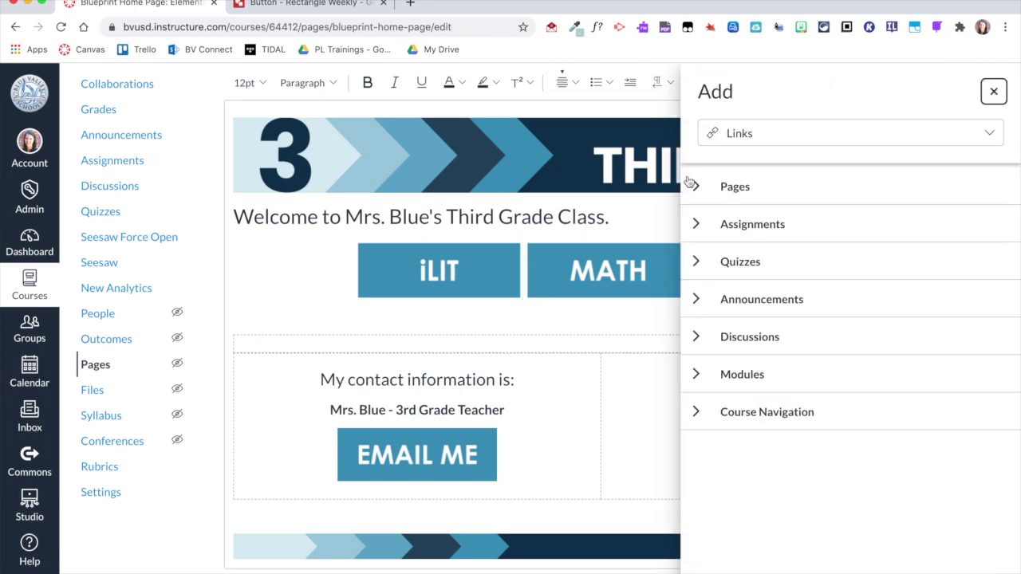
left_click(695, 186)
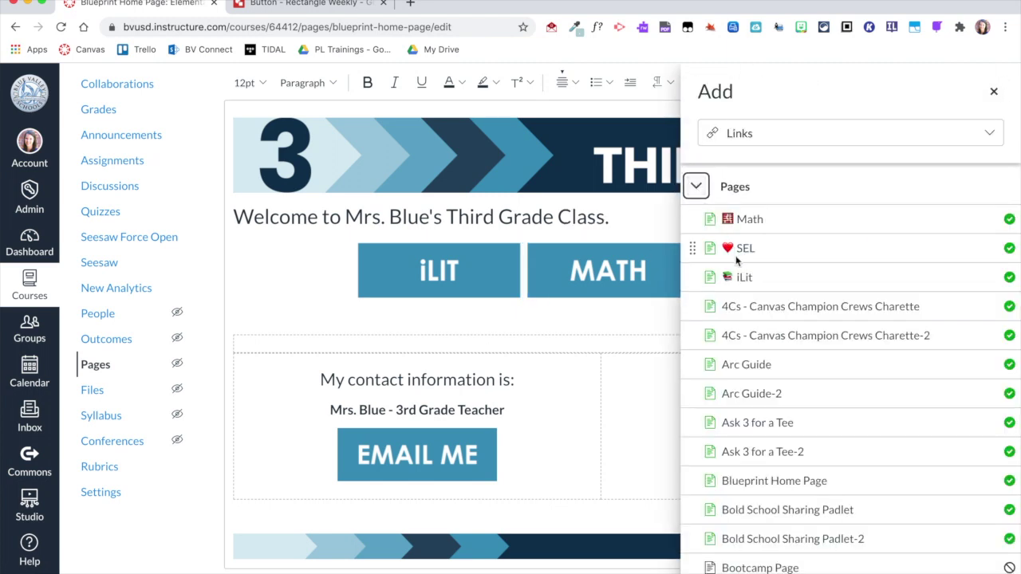
left_click(738, 221)
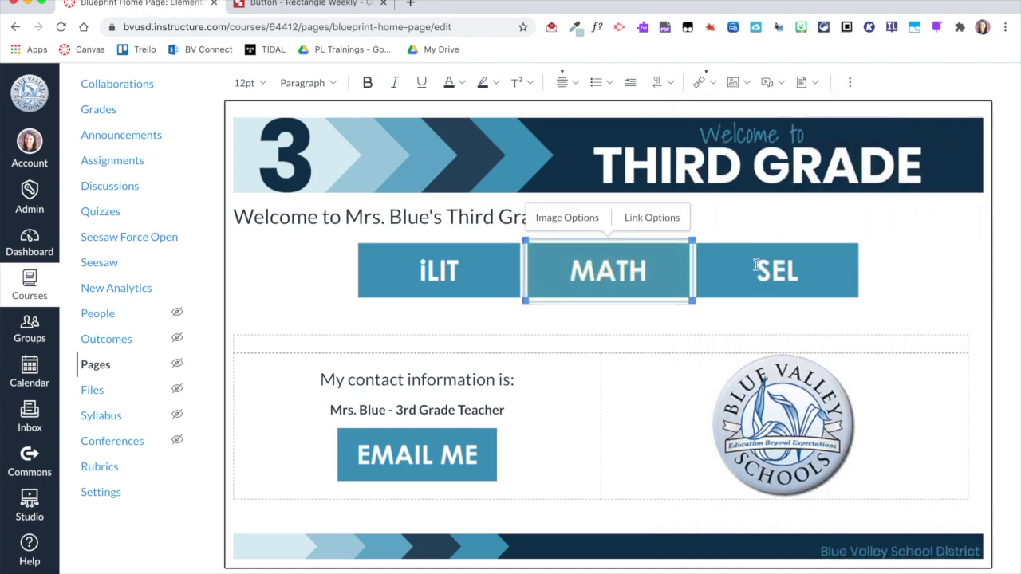
- Link the SEL button image to the course's SEL page and save the home page
left_click(750, 262)
left_click(701, 84)
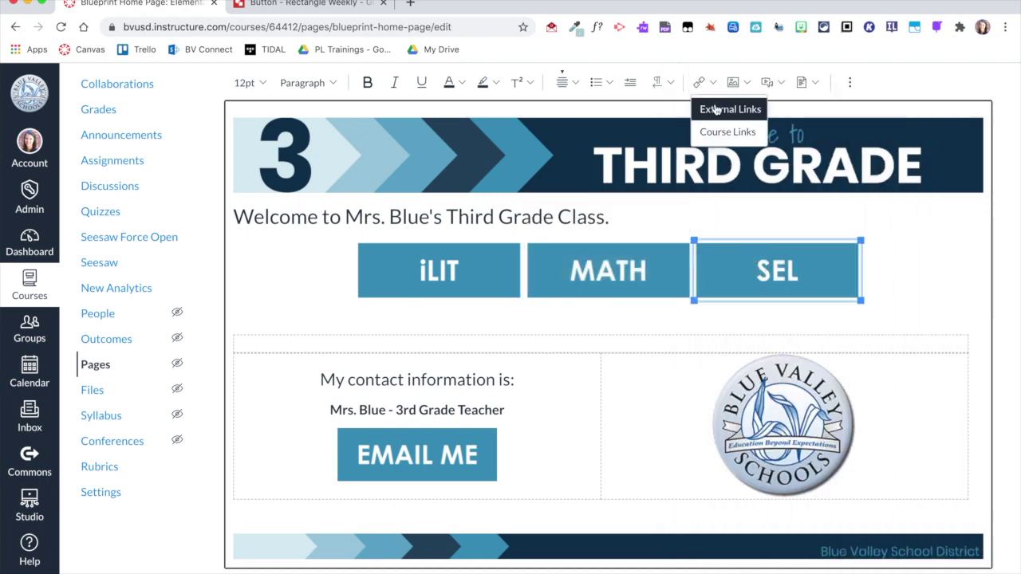
left_click(722, 104)
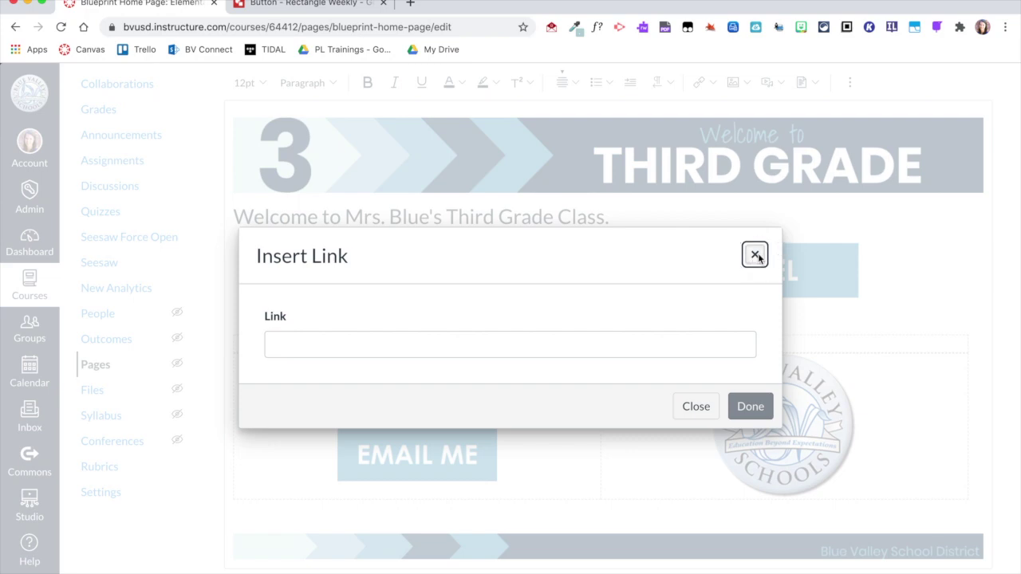
left_click(755, 254)
left_click(699, 82)
left_click(713, 132)
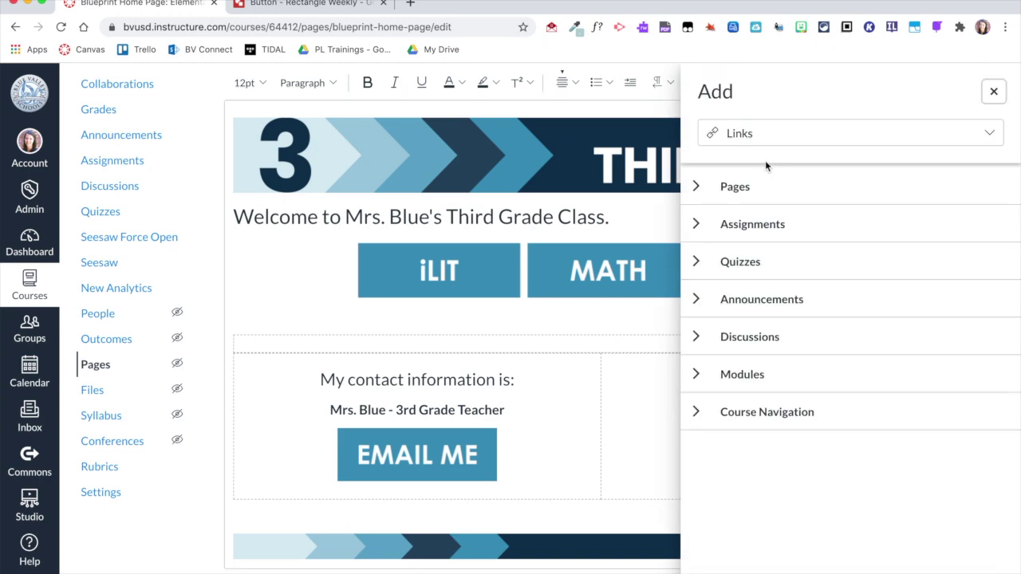
left_click(698, 186)
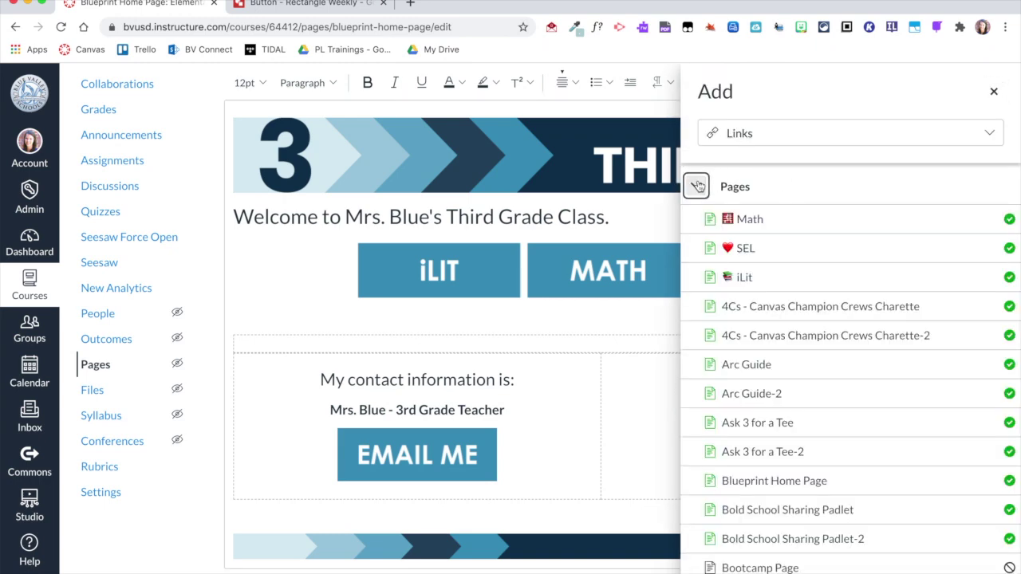
left_click(720, 252)
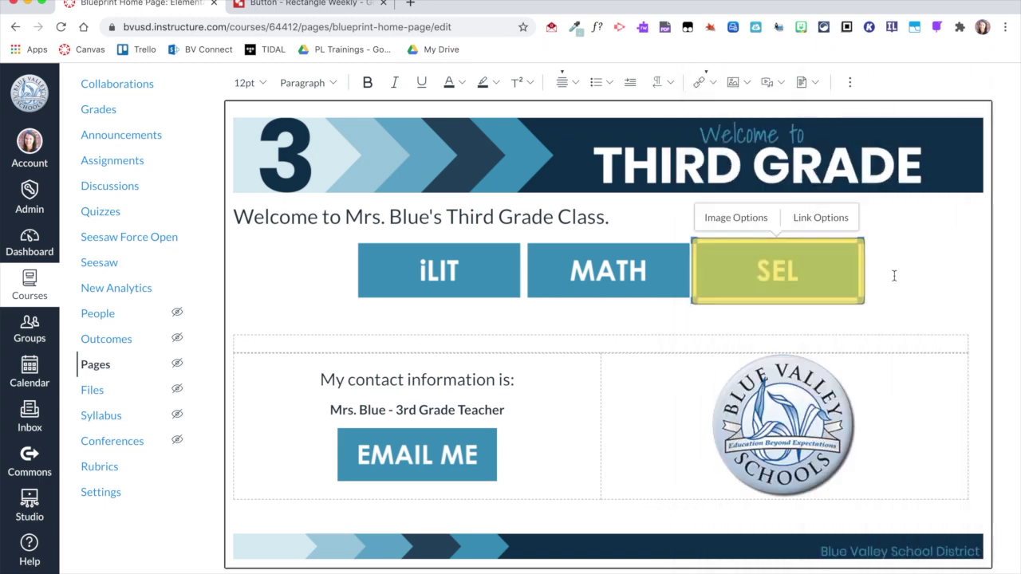
scroll(951, 553, "down", 2)
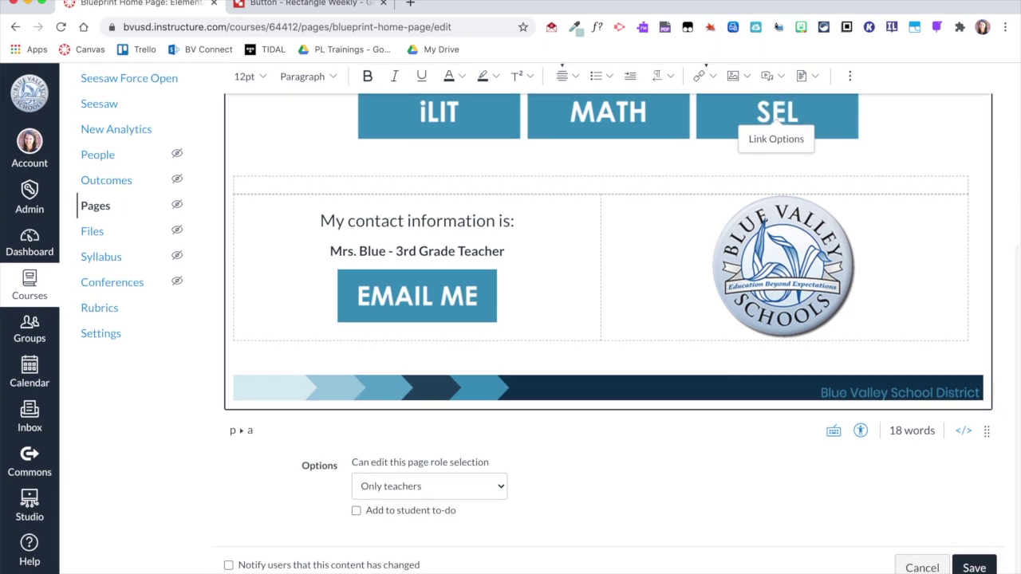
left_click(974, 567)
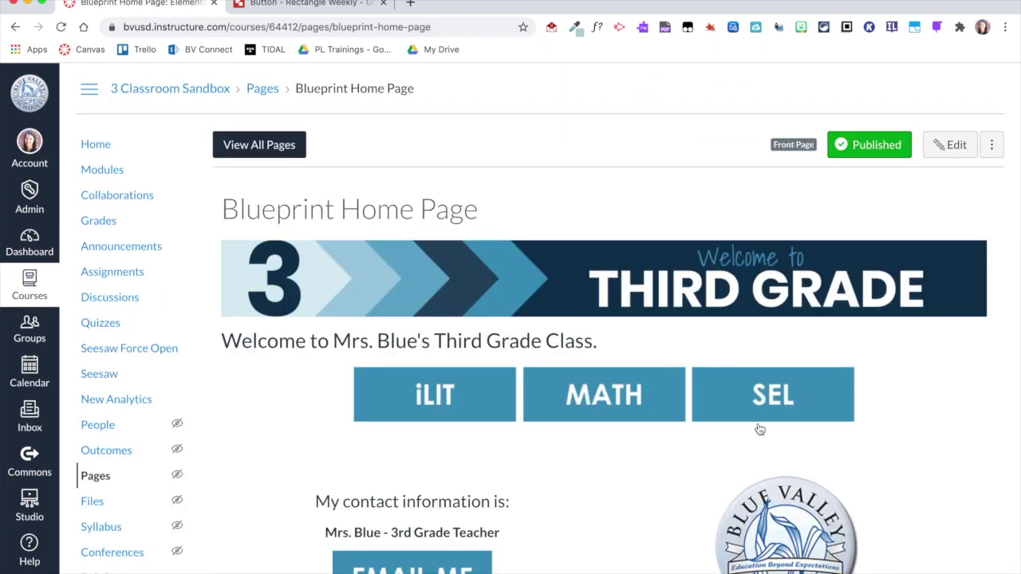
- Narrow the browser window, then test the iLIT button, which opens the iLit weekly page
left_click_drag(1017, 385, 621, 392)
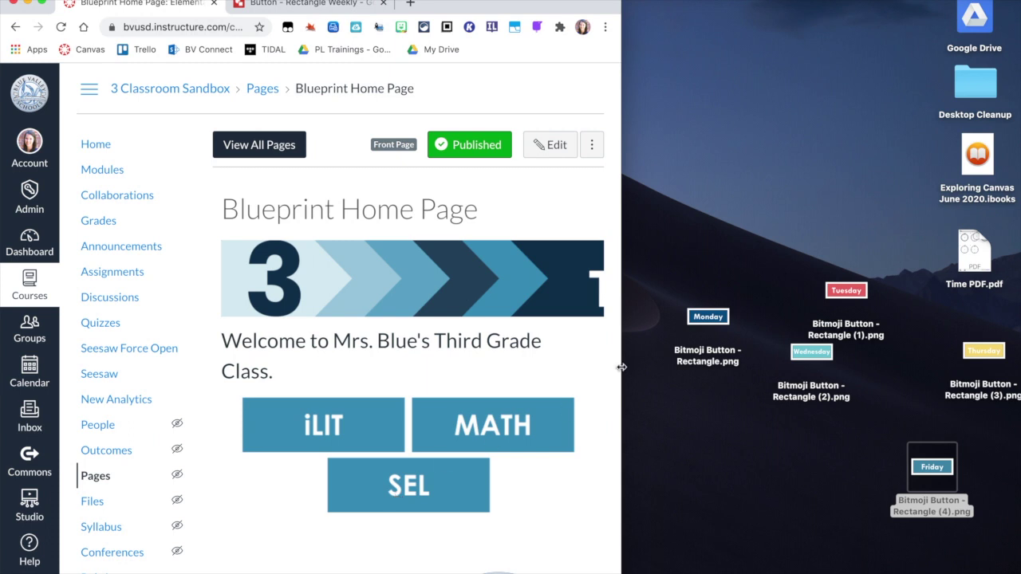
left_click_drag(621, 367, 901, 363)
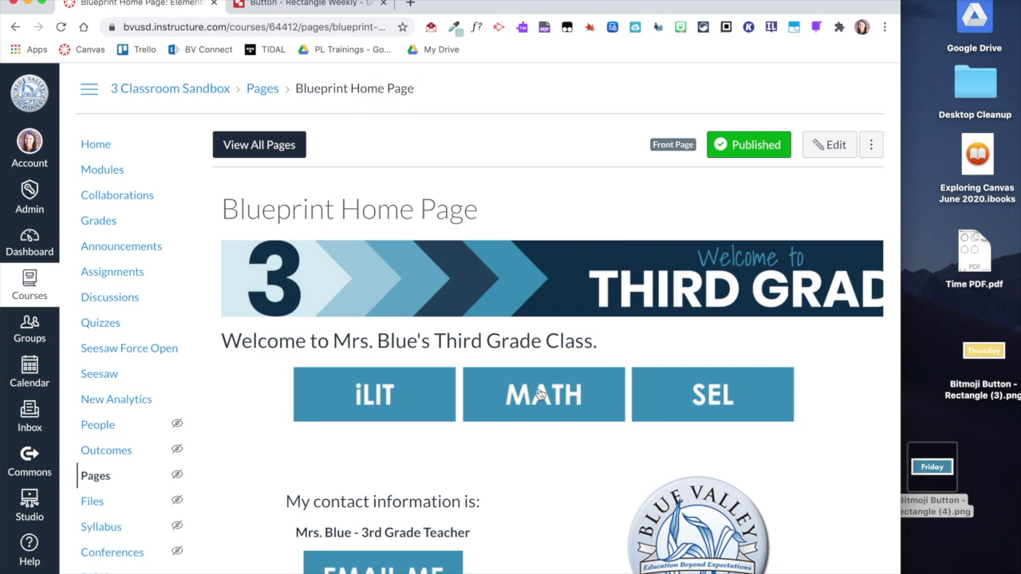
left_click(365, 396)
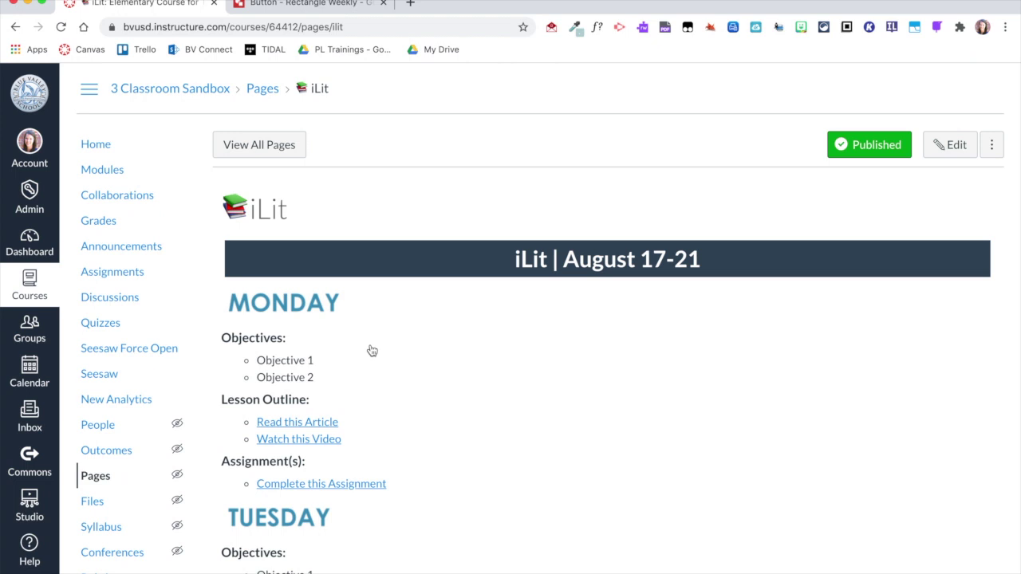
- Maximise the browser and confirm MATH and SEL open their weekly pages, returning Home each time
left_click(103, 150)
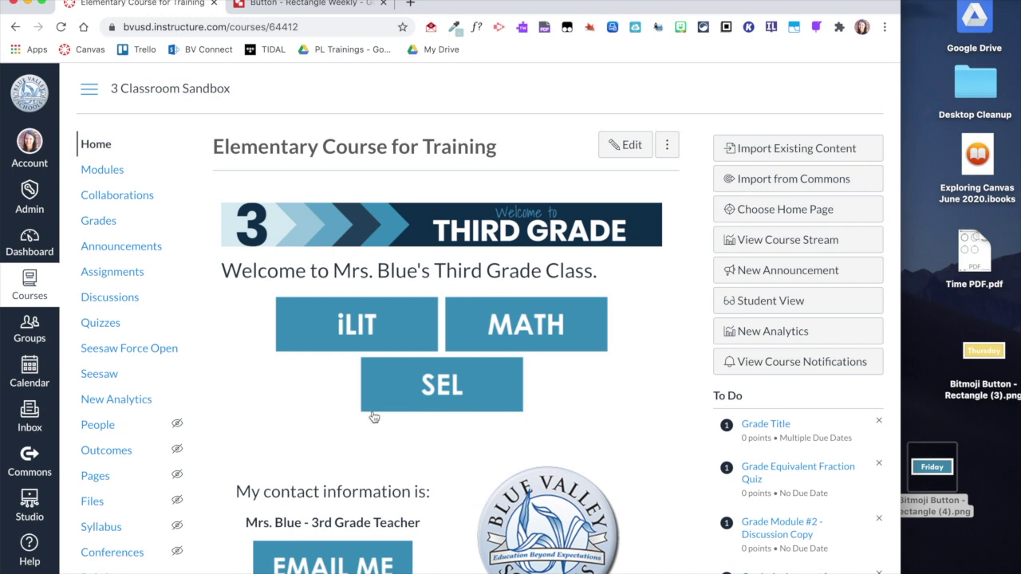
double_click(621, 7)
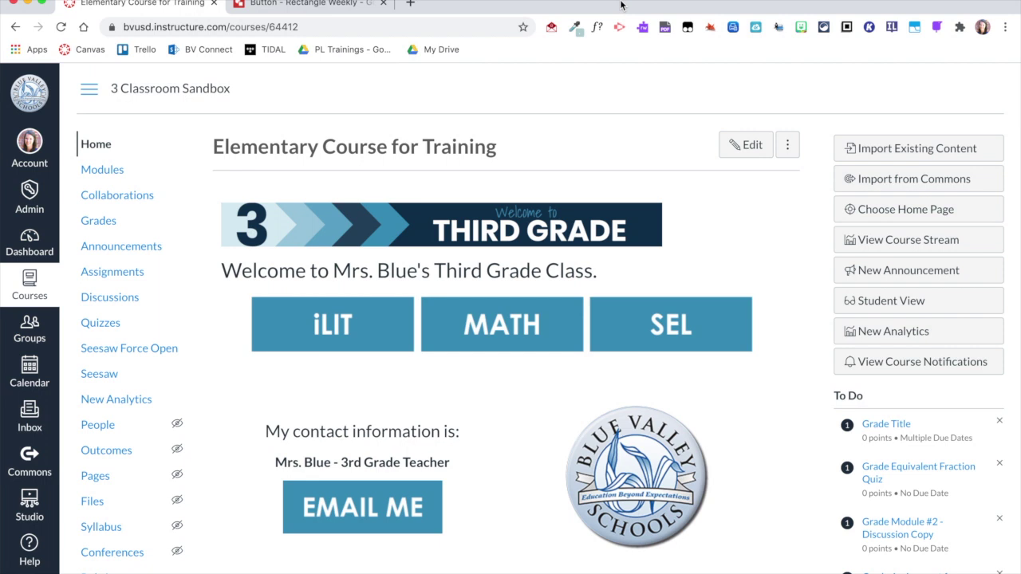
left_click(518, 341)
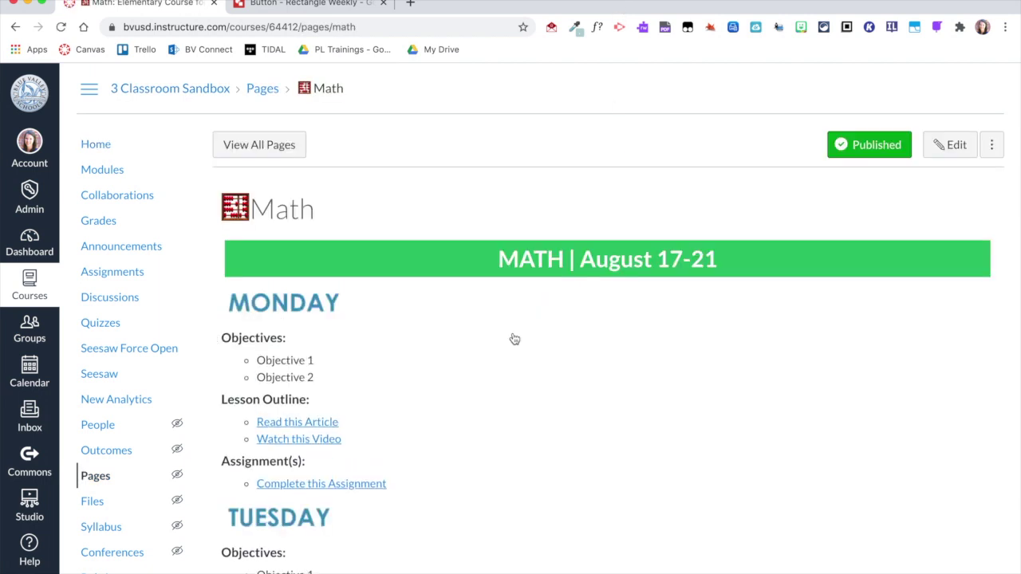
left_click(99, 149)
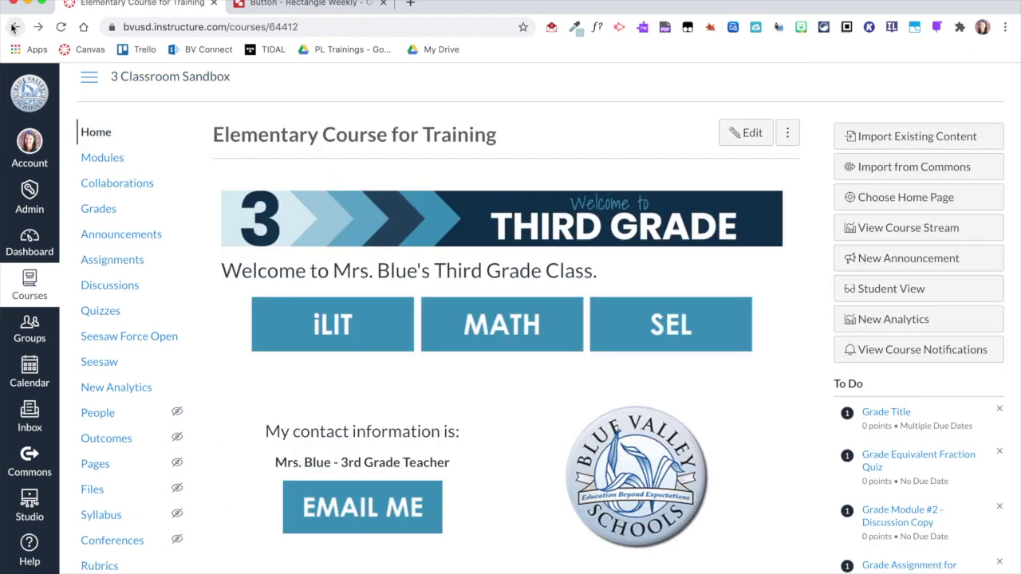
left_click(704, 346)
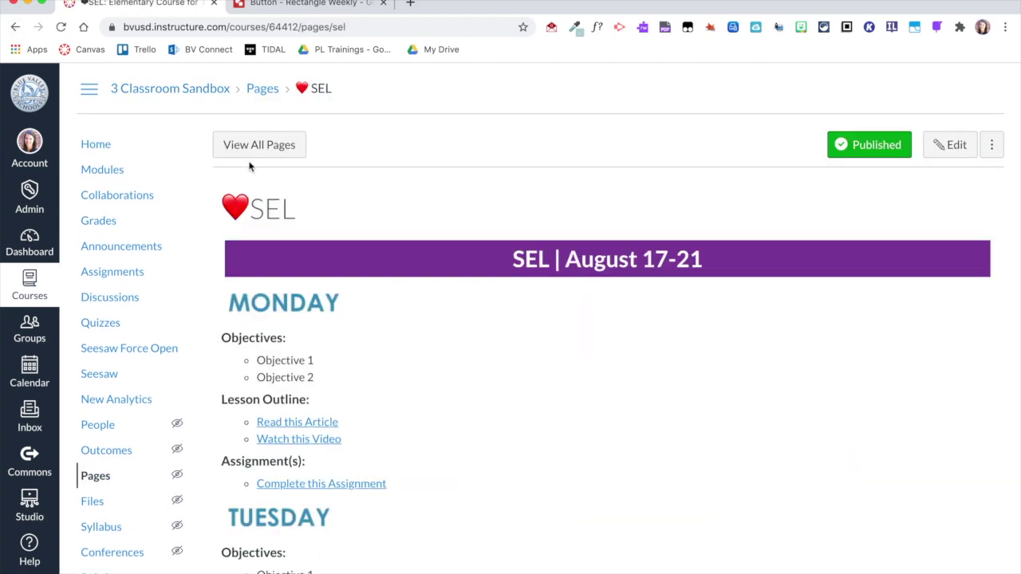
left_click(103, 144)
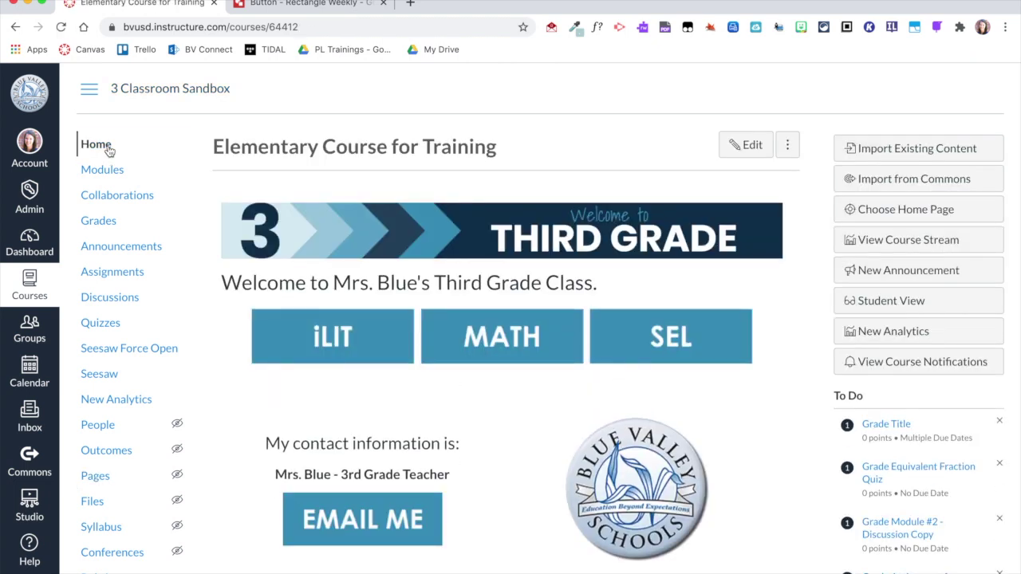